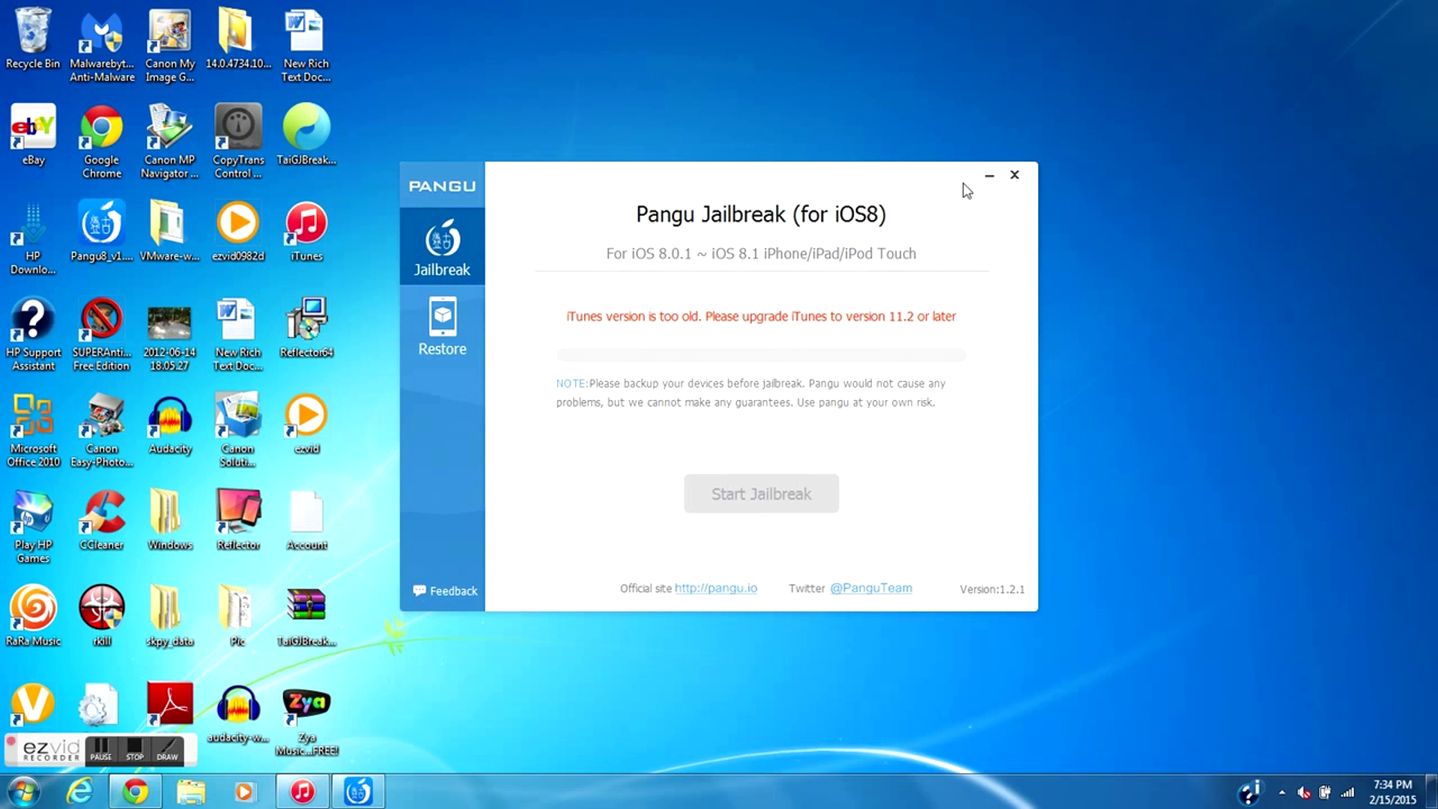
- Close Pangu Jailbreak and open Control Panel's list of installed programs
click(1016, 177)
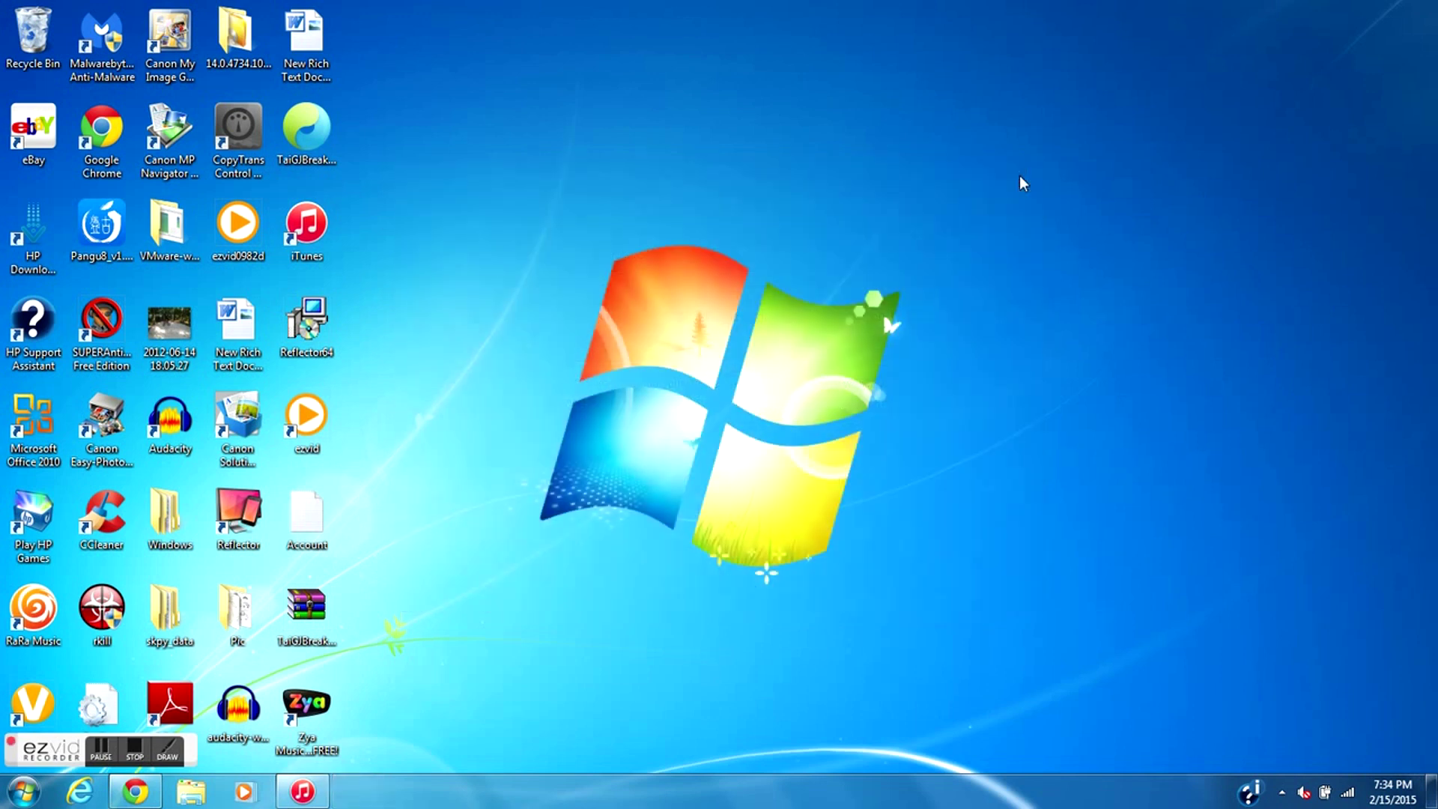
key(super)
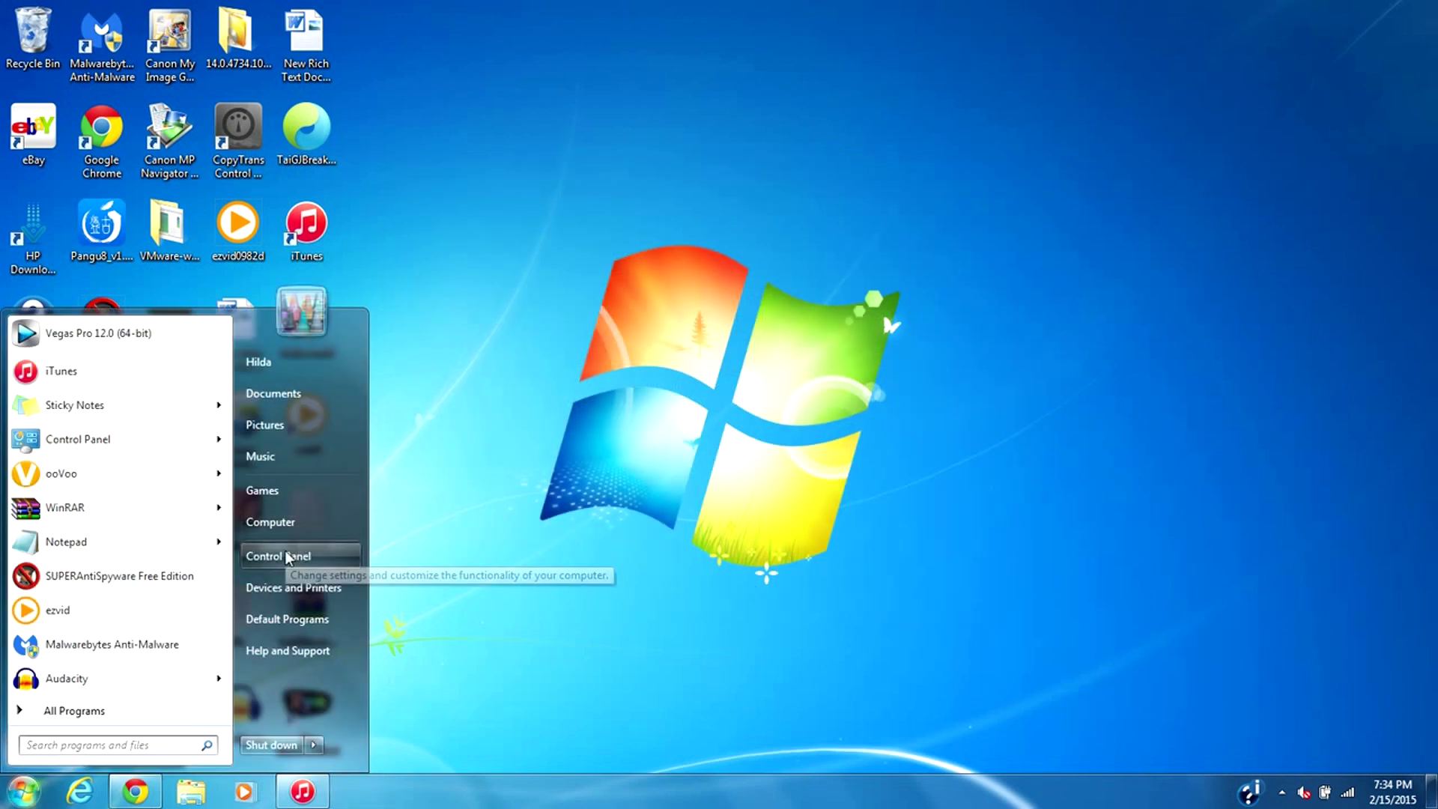
click(285, 554)
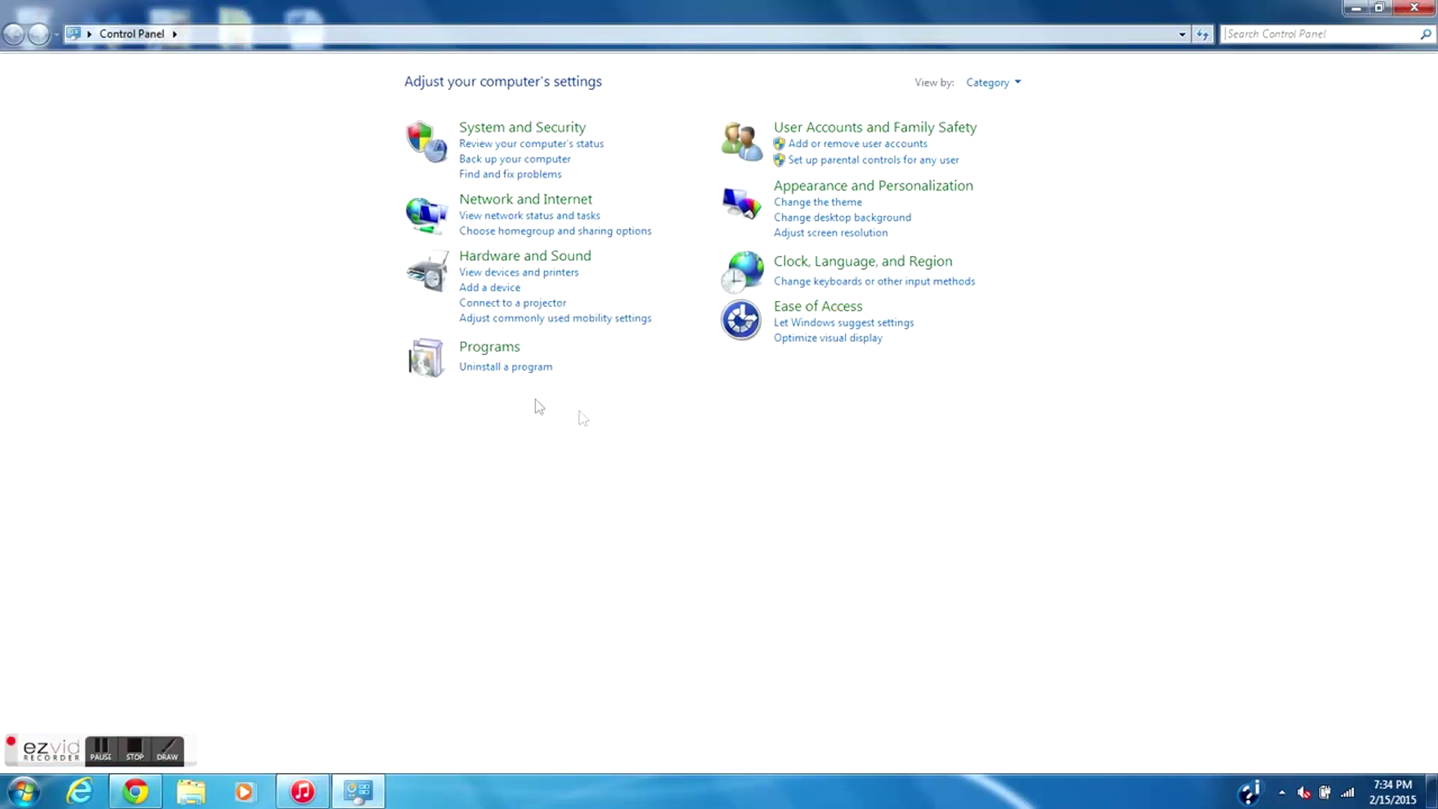
click(514, 367)
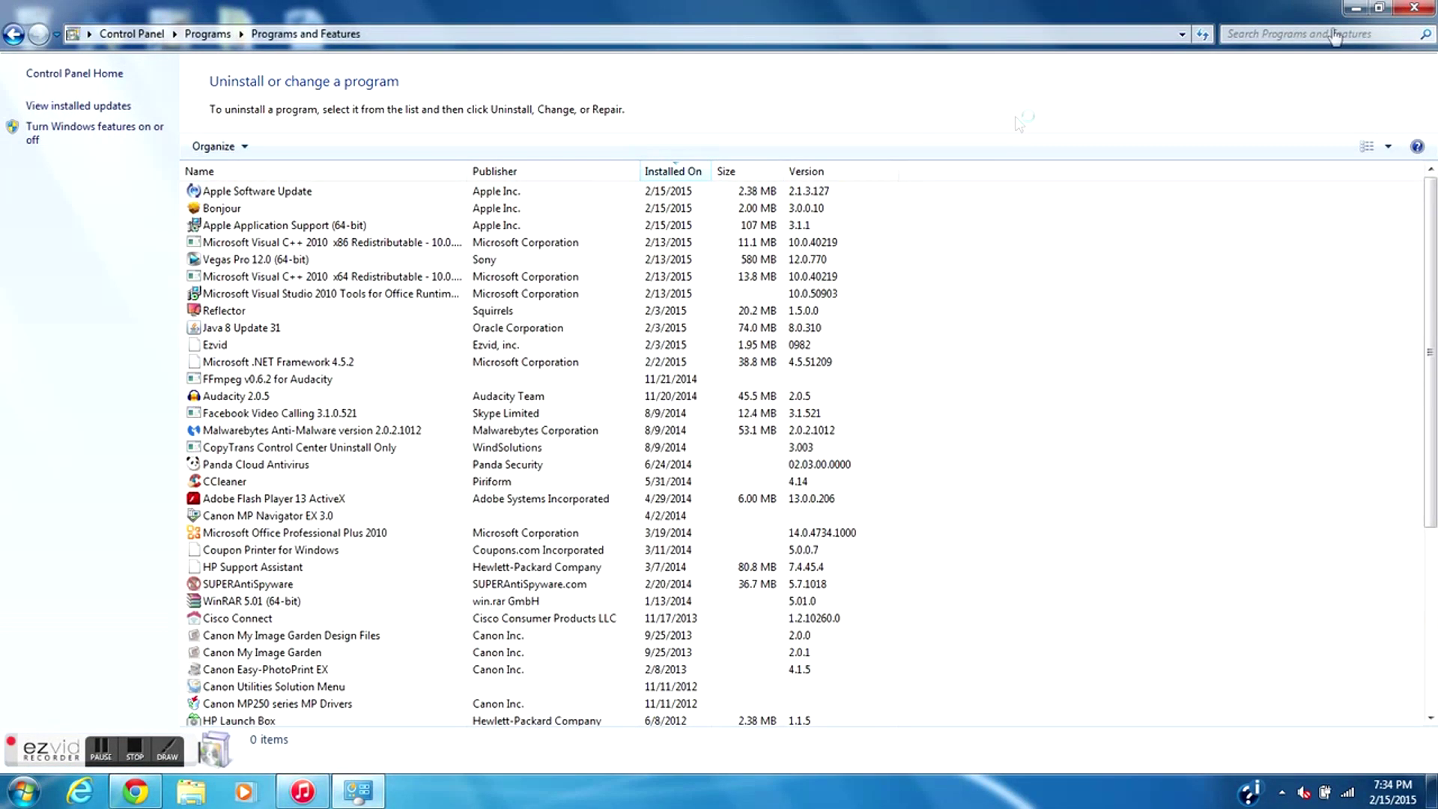
- Search installed programs for 'apple' to confirm iTunes 12.1.0.71, then close the window
click(1296, 33)
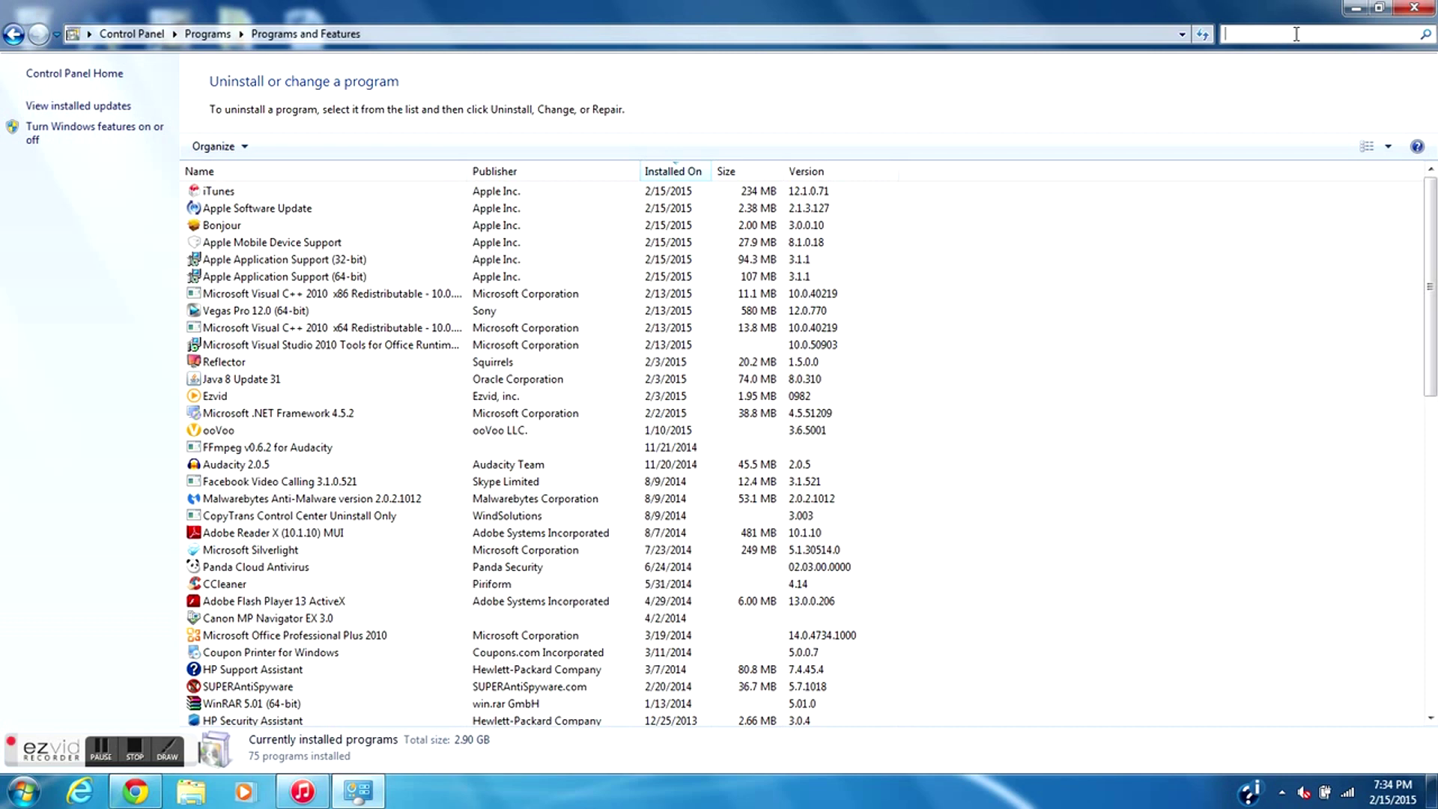
text(apple)
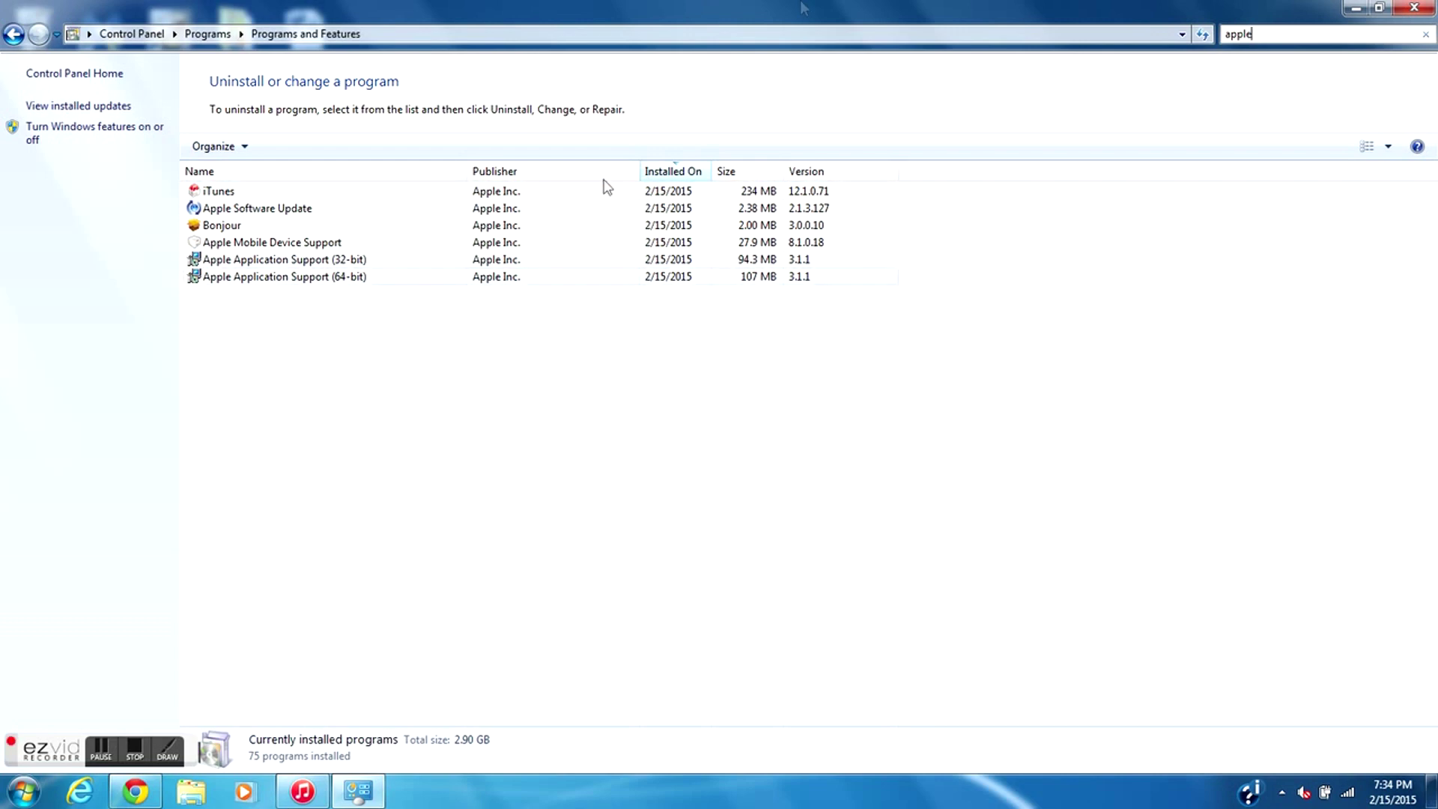
click(1414, 8)
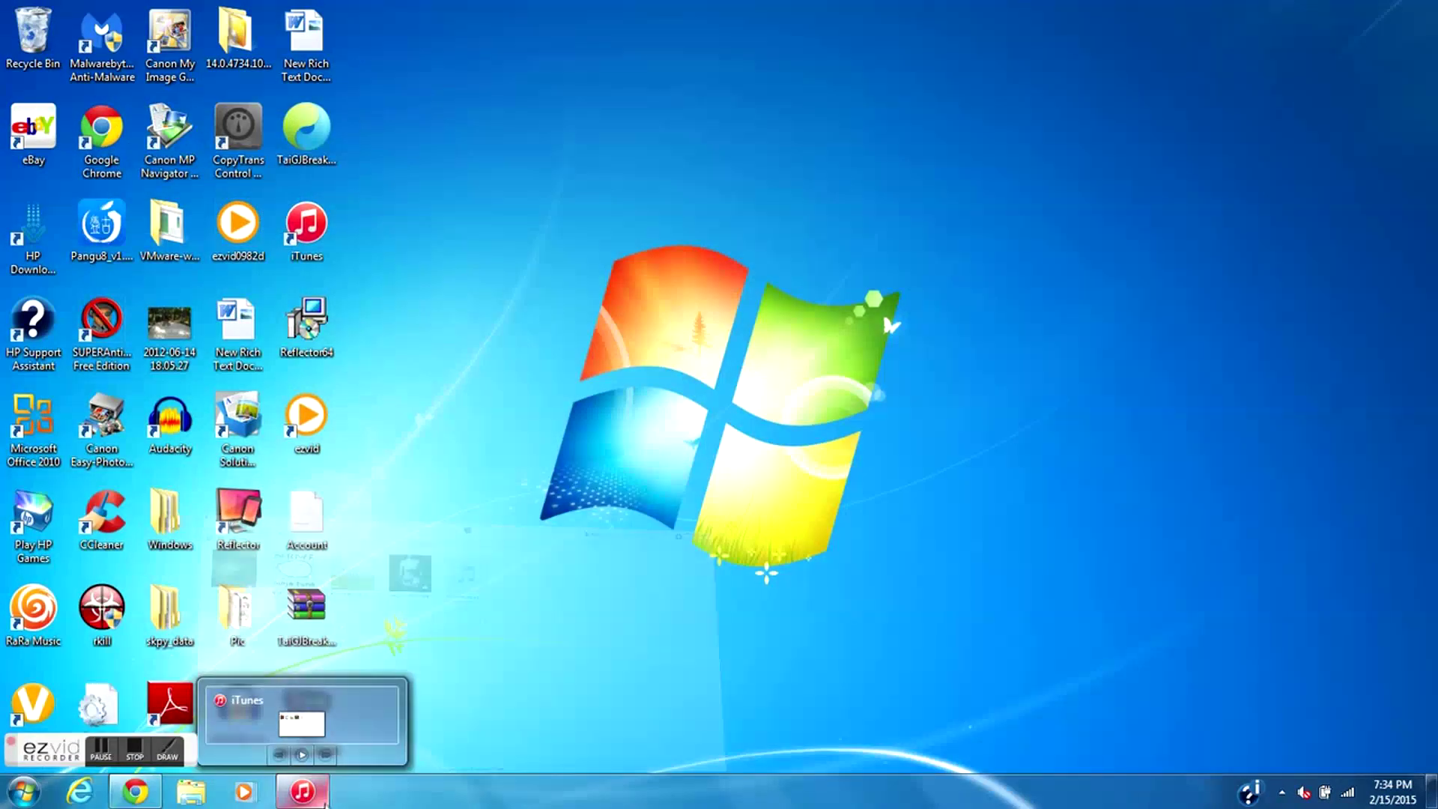
- Confirm in About iTunes that version 12.1.0.71 (64-bit) is installed, then quit iTunes
click(307, 792)
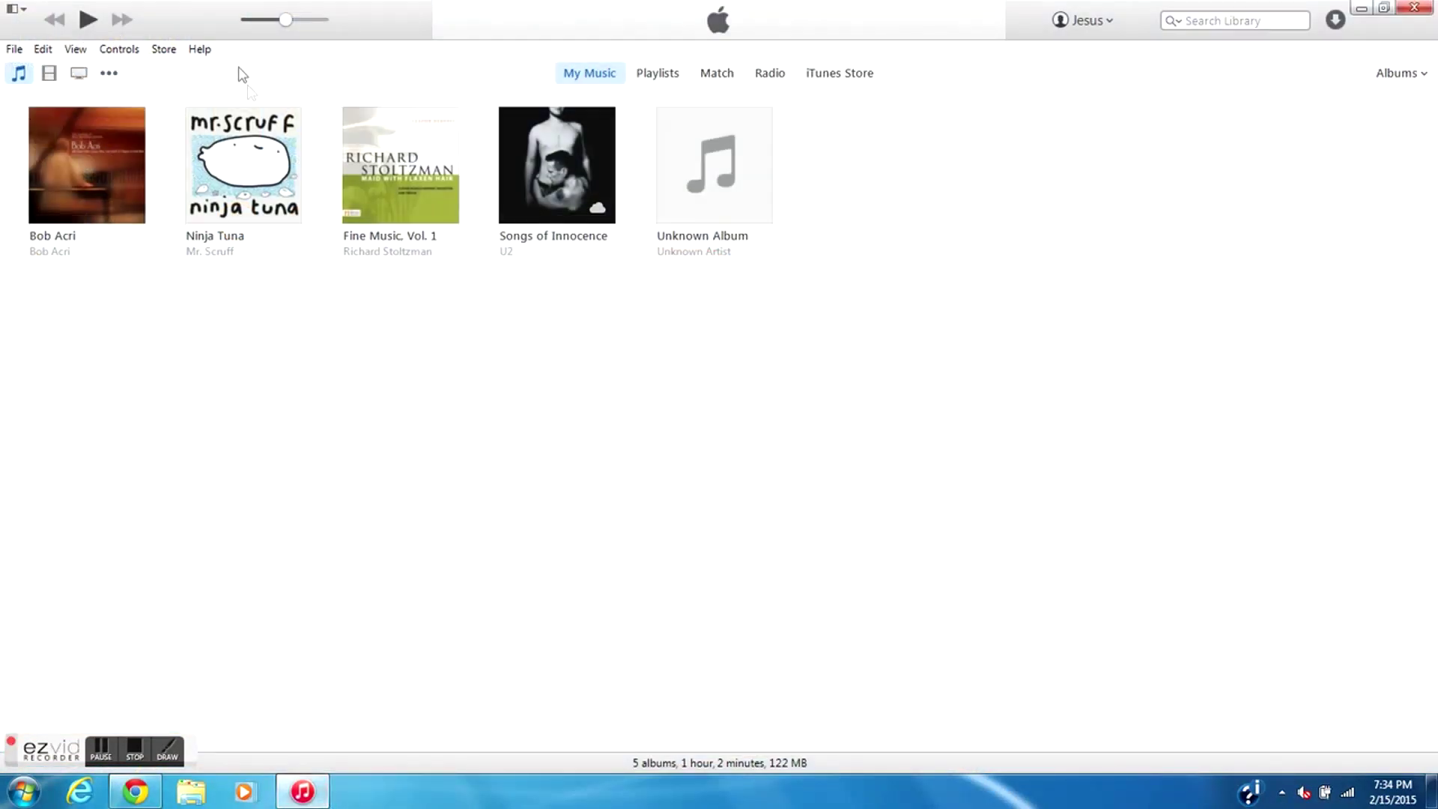
click(196, 49)
click(239, 325)
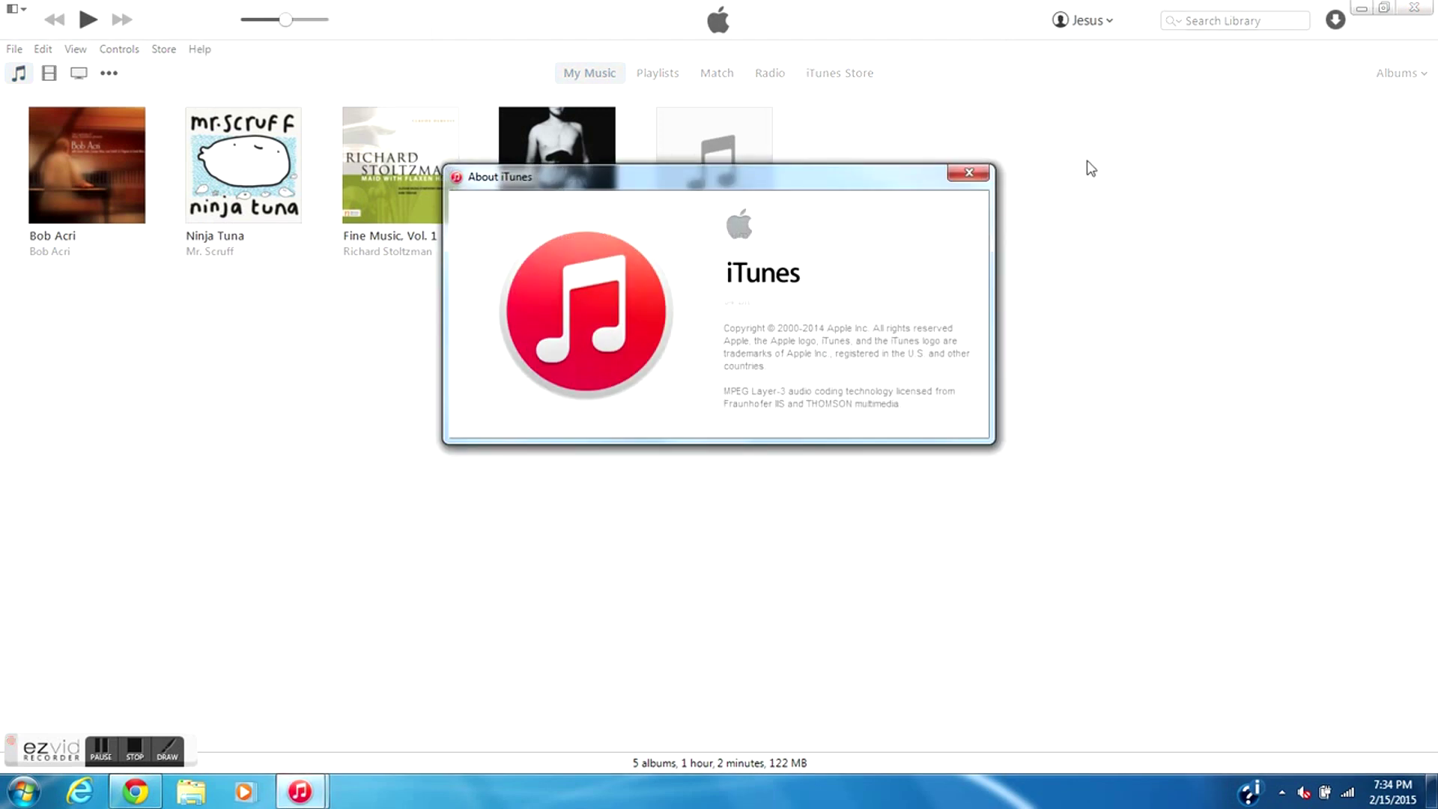
click(969, 173)
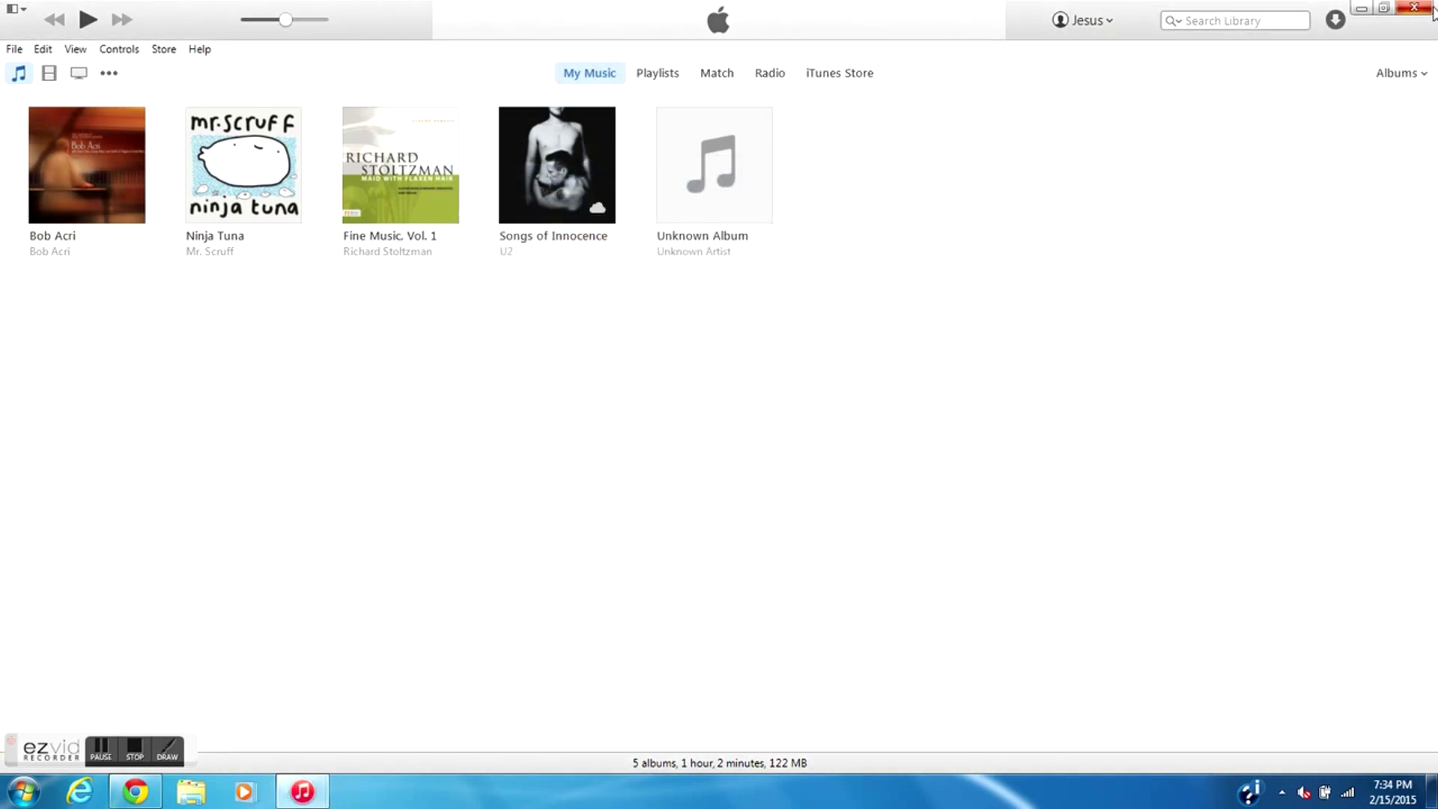
click(1431, 9)
click(28, 799)
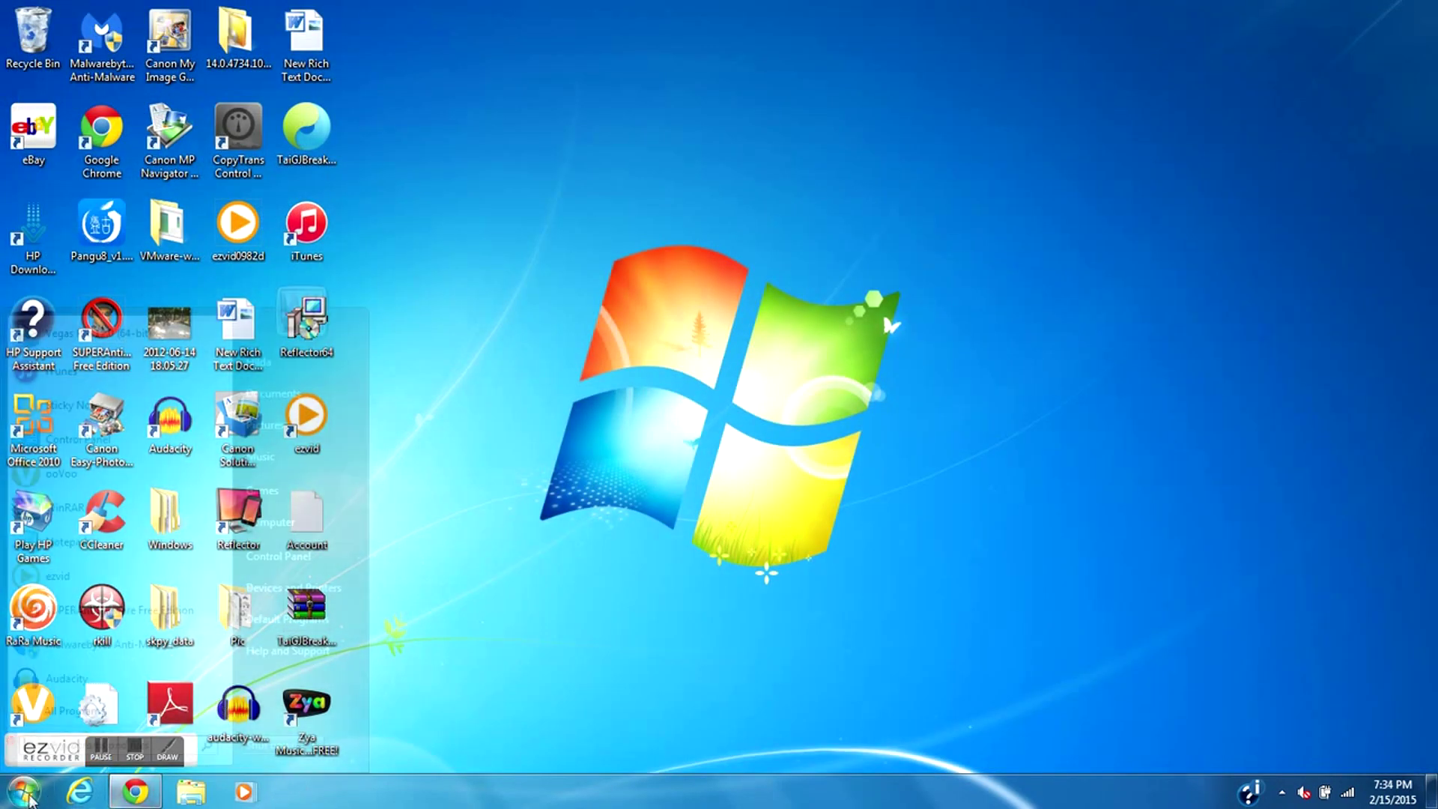
- Show the installed programs list, then return to FileHippo's iTunes 12.1.0 (64-bit) download page
click(289, 555)
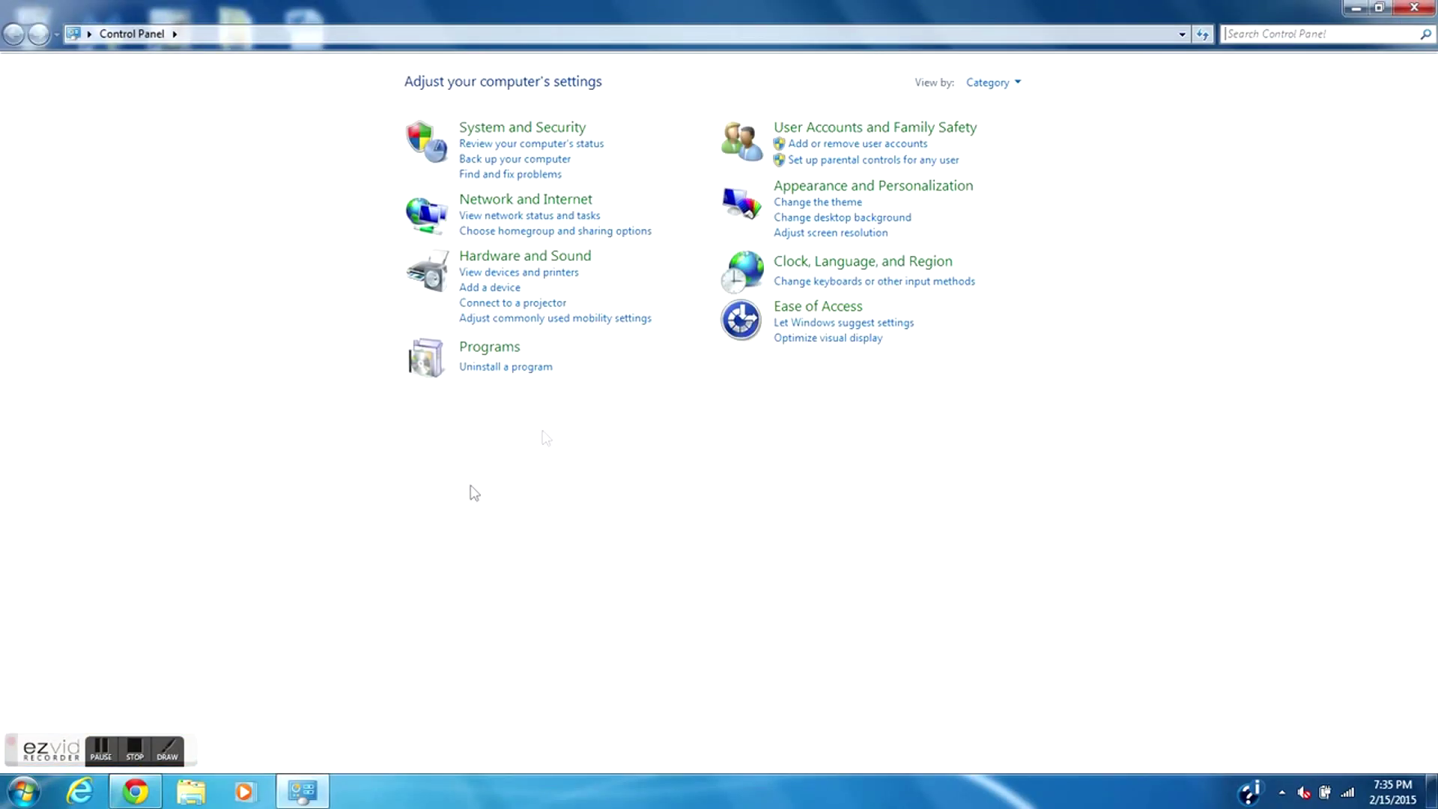
click(514, 367)
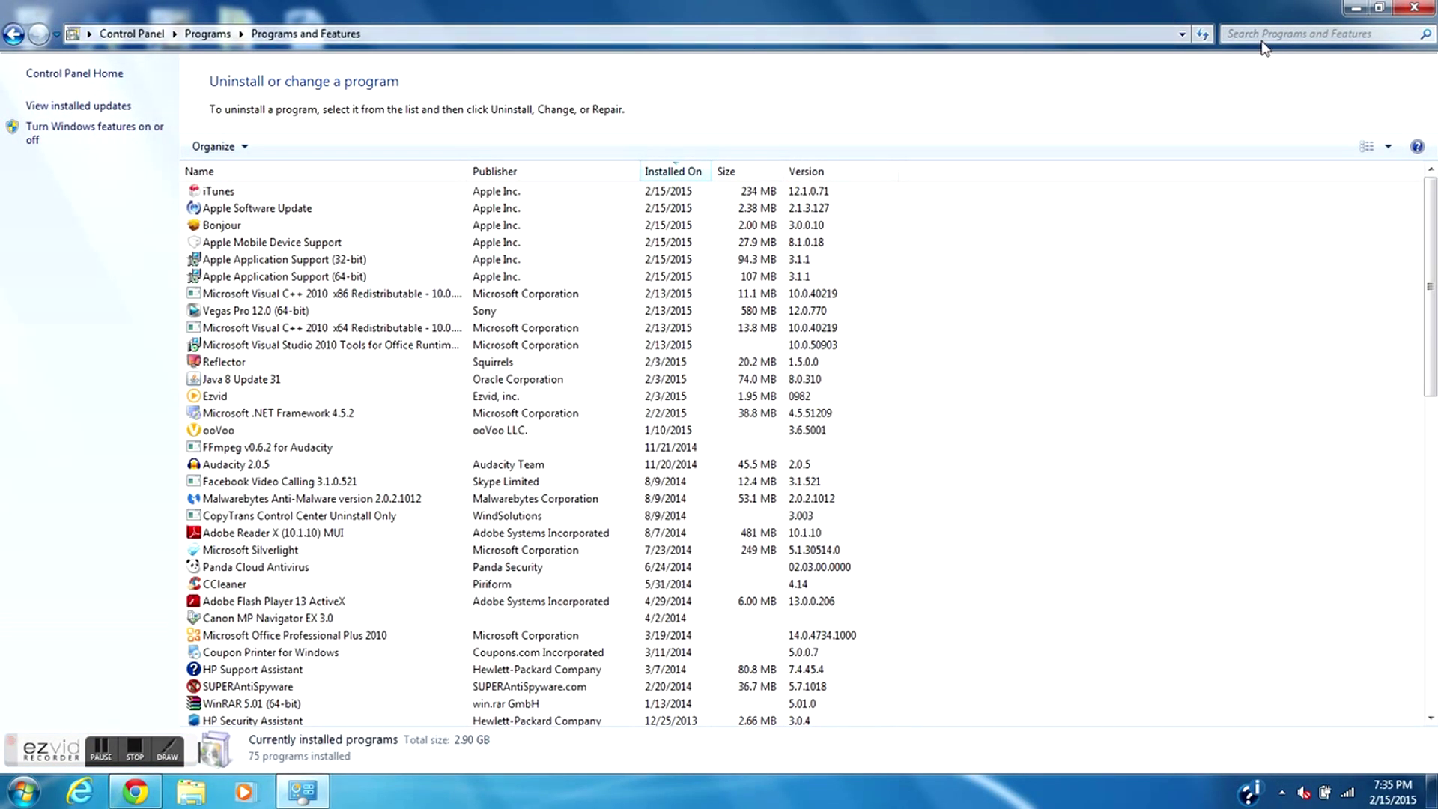
click(135, 790)
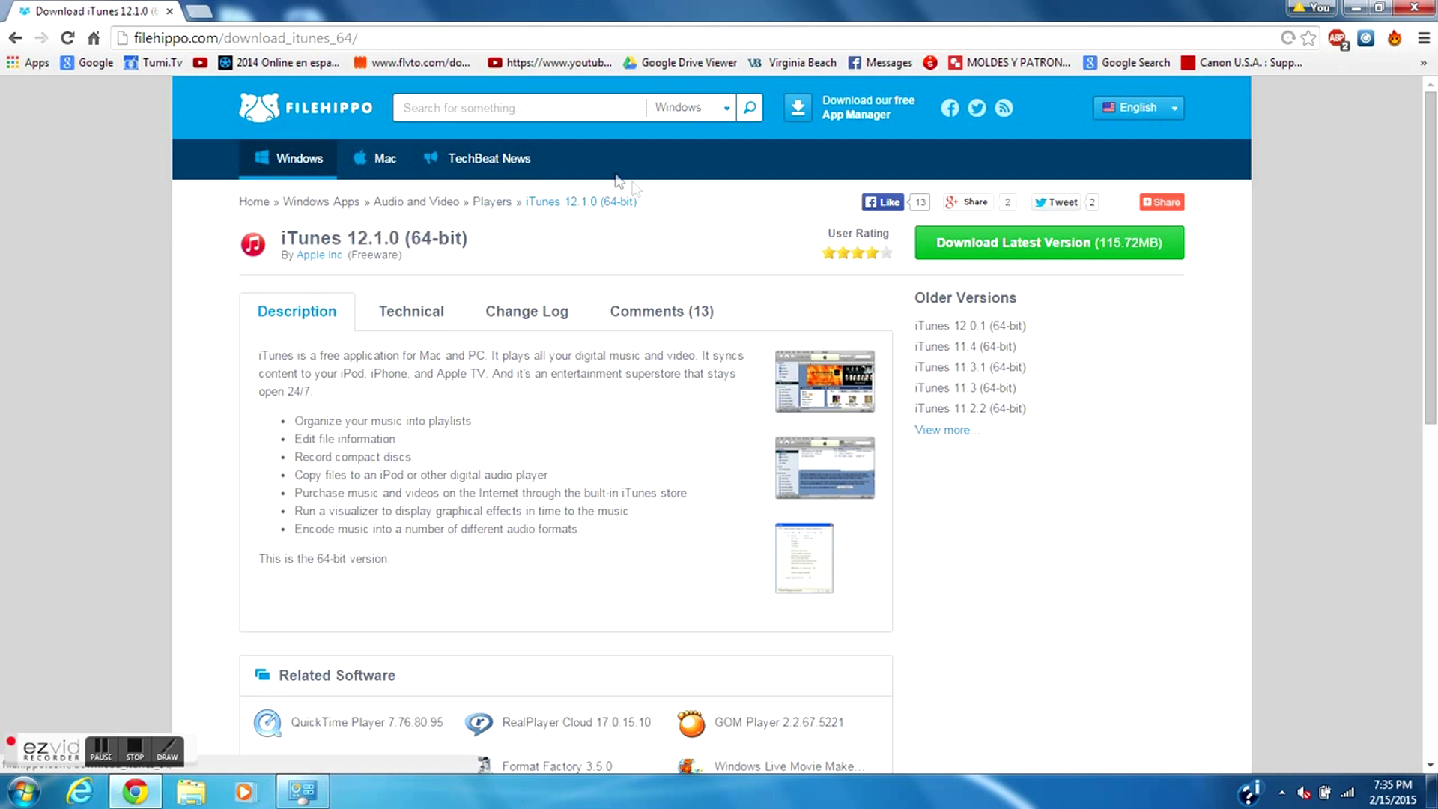
- Download the older iTunes 12.0.1 (64-bit) release and uninstall iTunes found by searching 'itu'
click(939, 328)
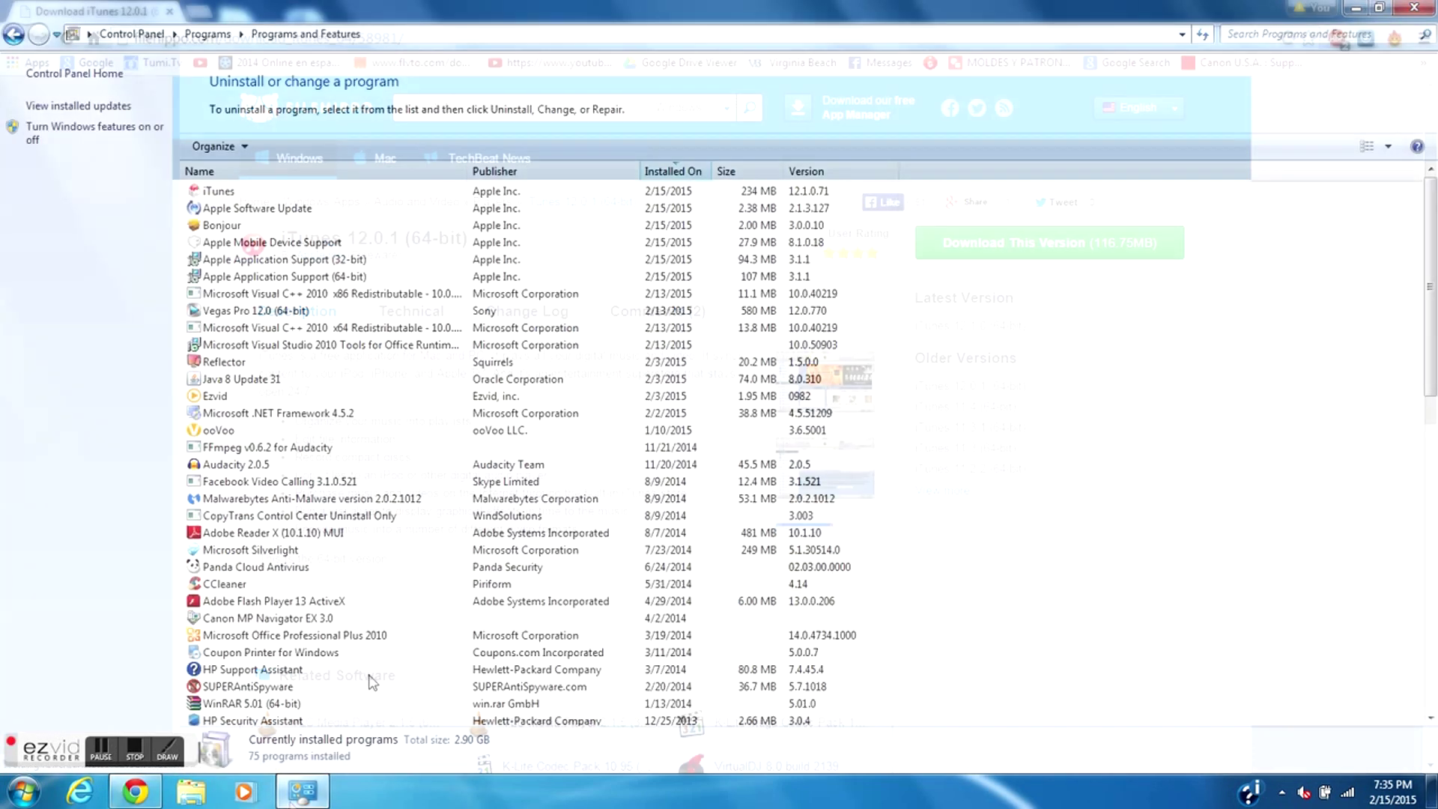
click(303, 791)
click(1325, 30)
text(itu)
click(554, 195)
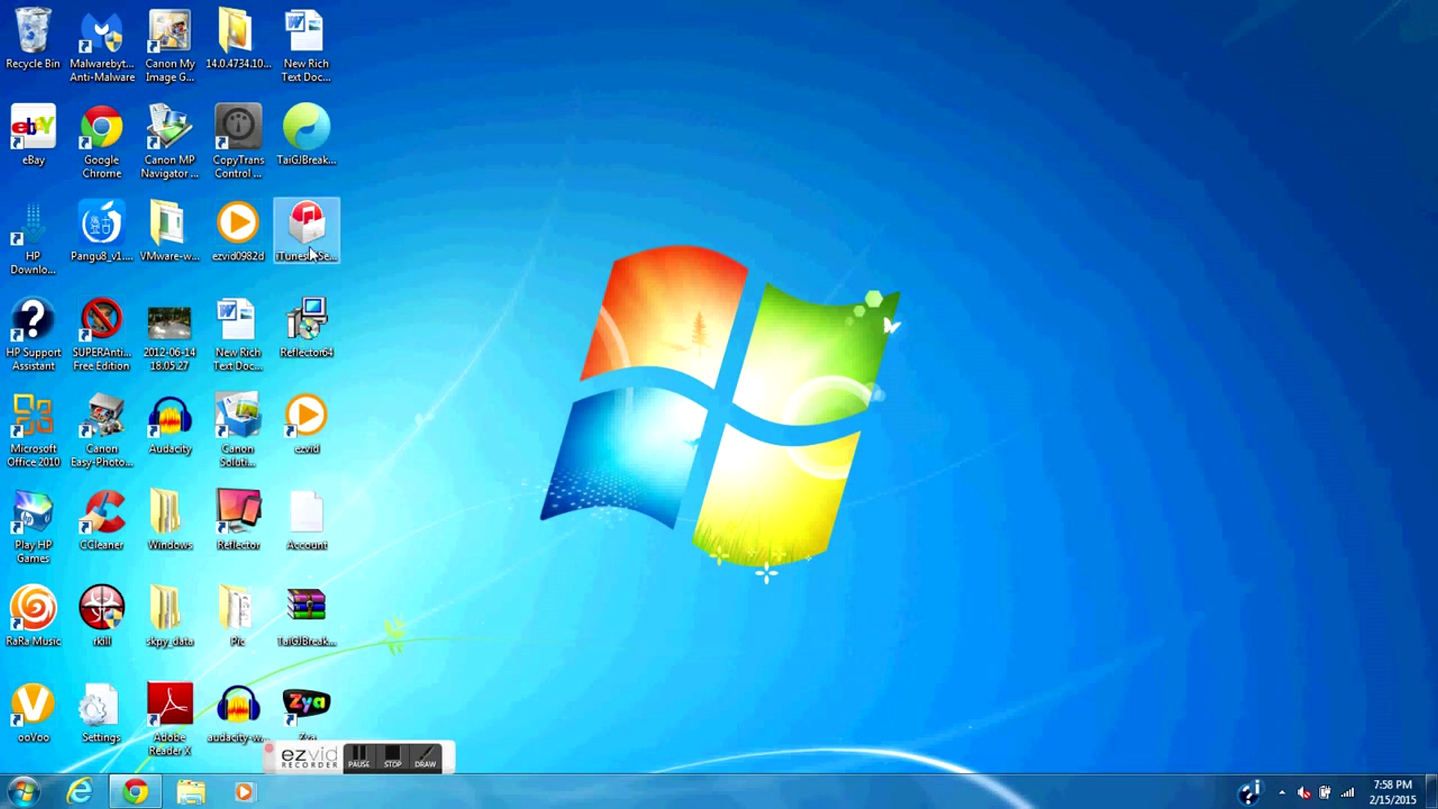
- Install iTunes 12.0.1.26 x64 from iTunes64Setup.exe, finishing without launching iTunes
click(135, 792)
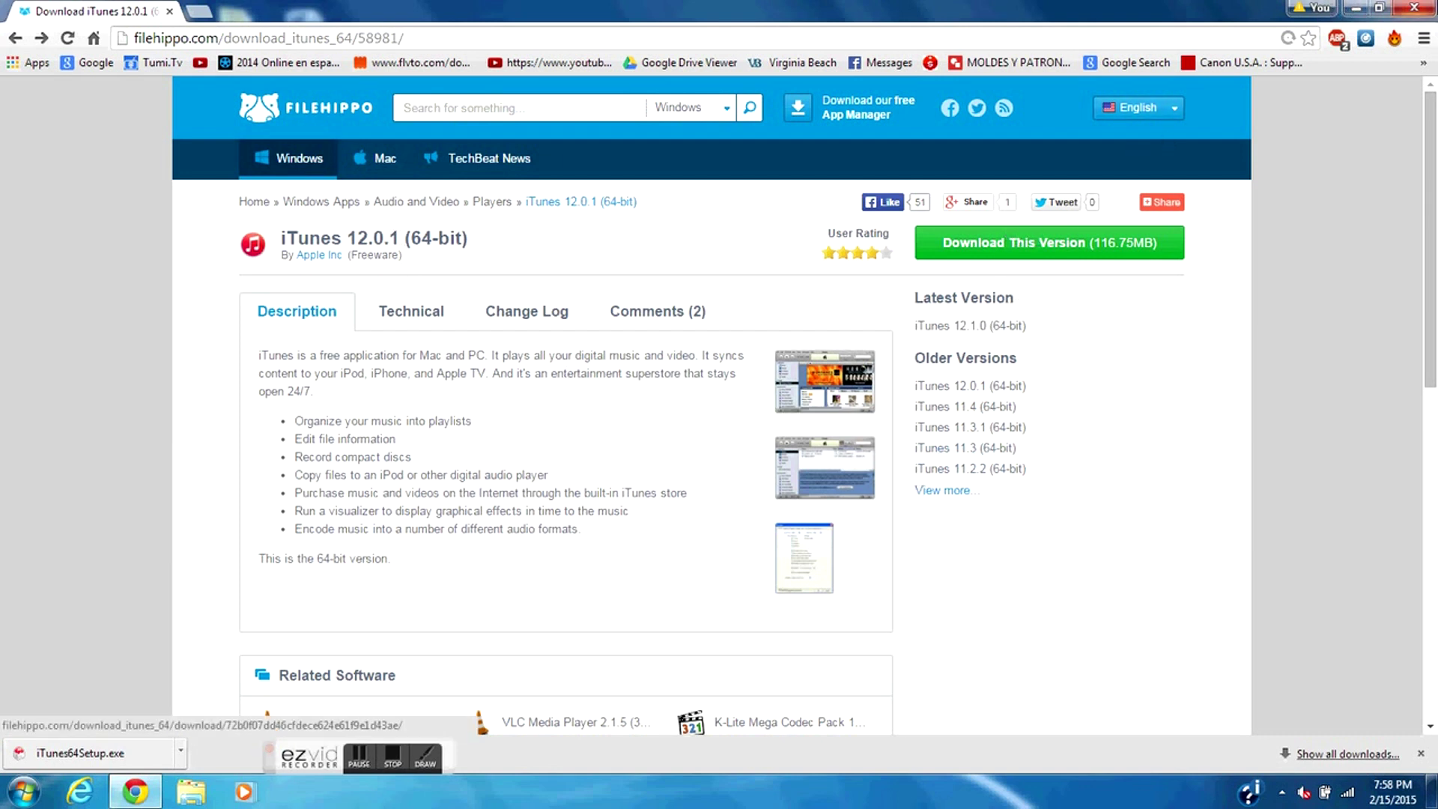
click(1356, 8)
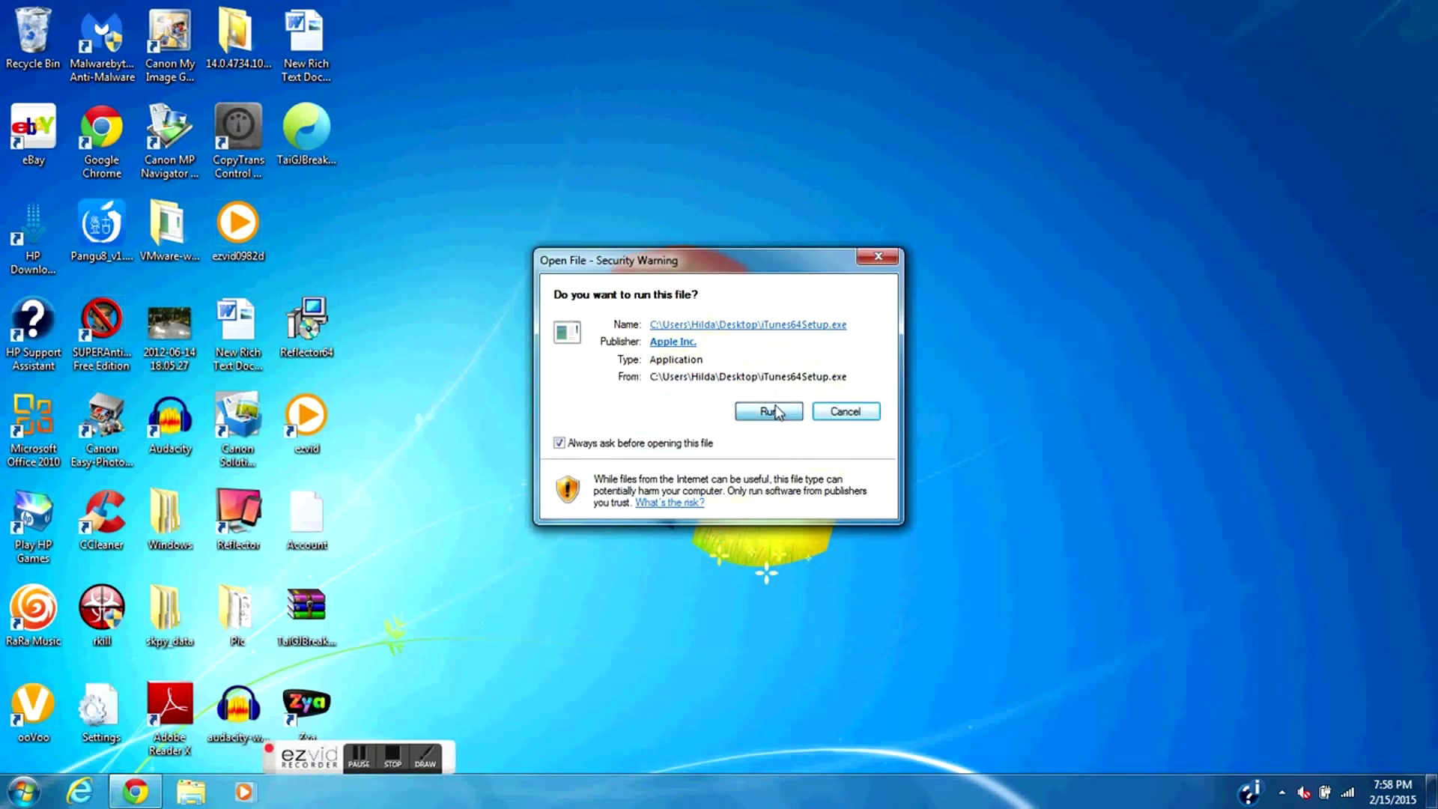
click(771, 411)
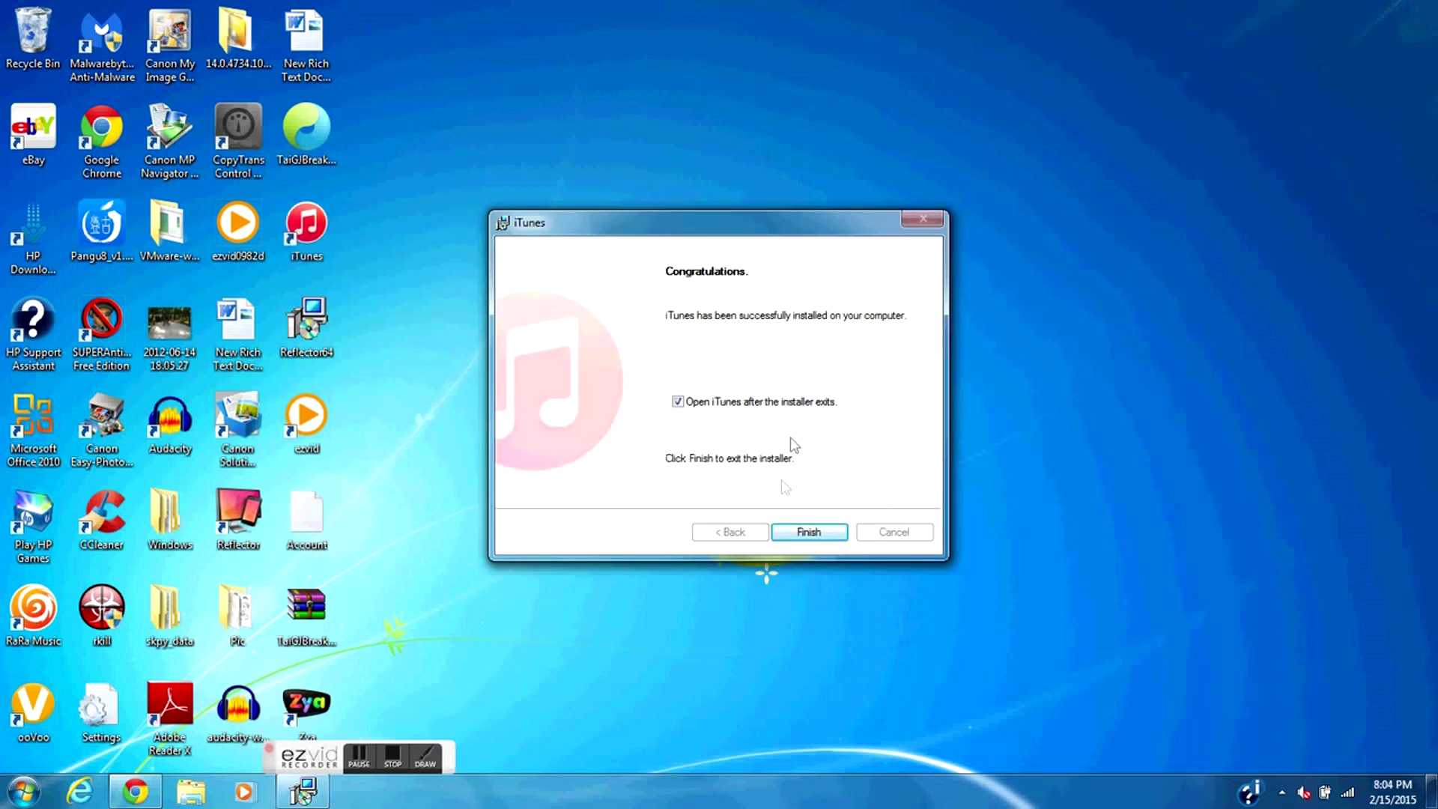
click(766, 403)
click(783, 532)
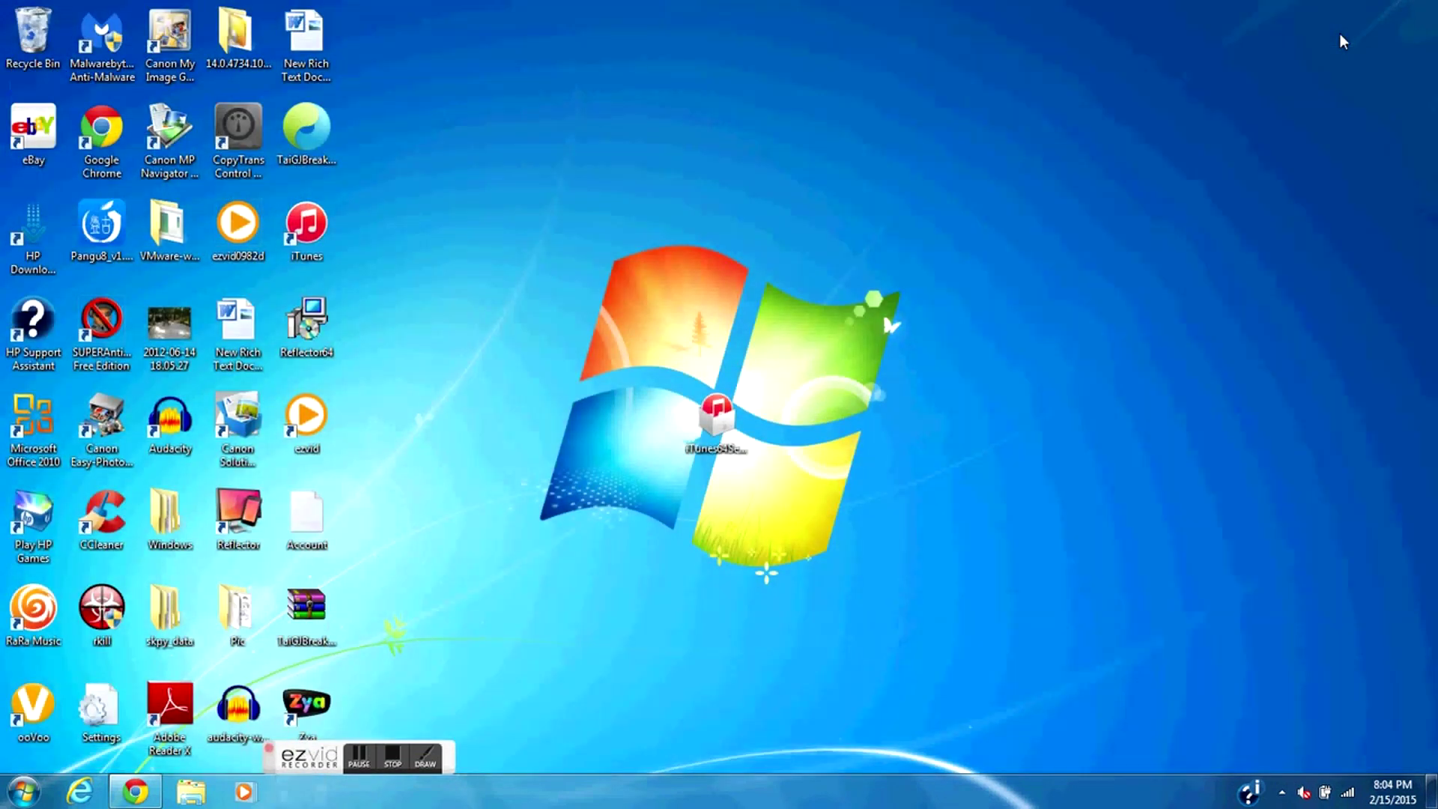
- Relaunch Pangu8_v1.2.1, check its Restore and Jailbreak sections ask to connect the device, then close it
click(100, 222)
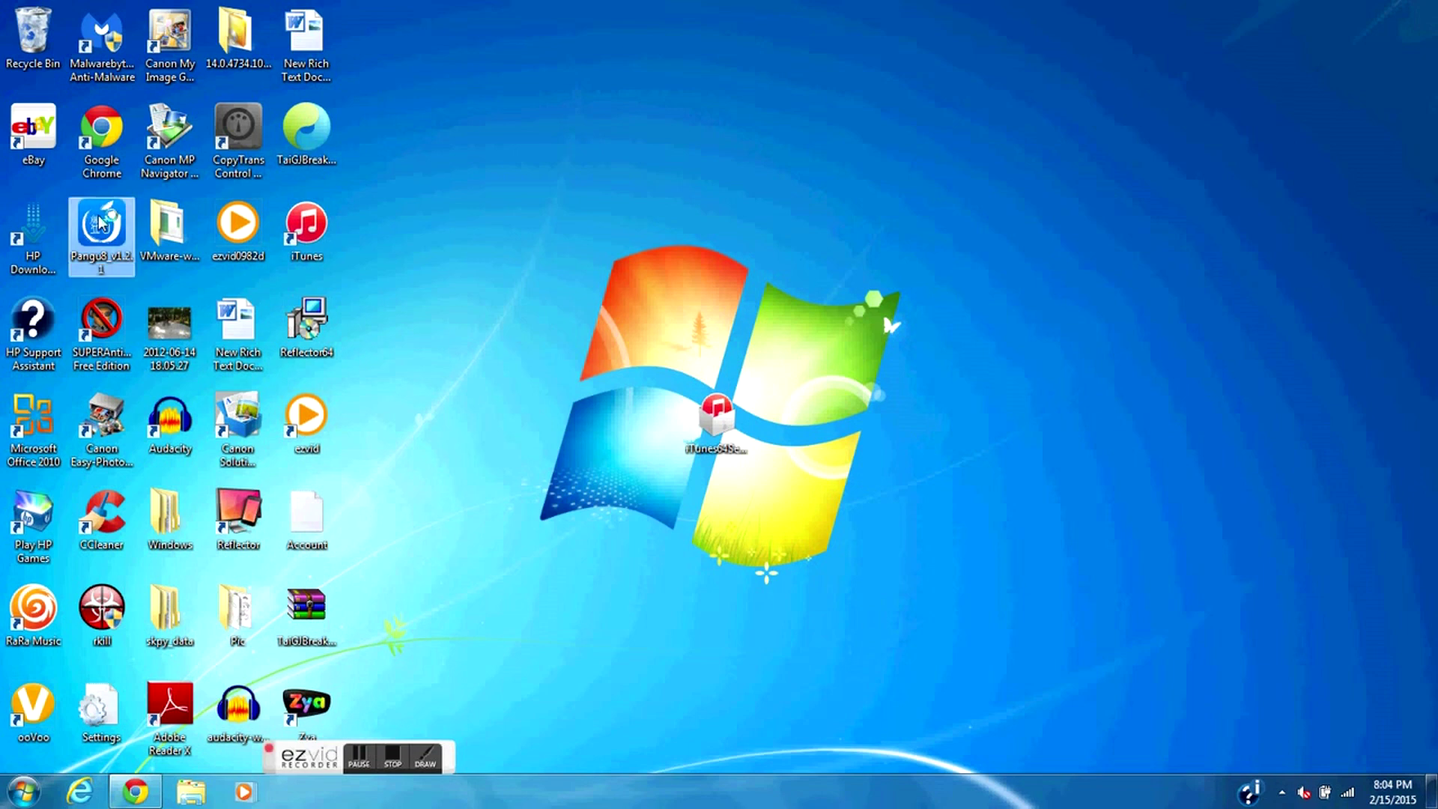
double_click(100, 222)
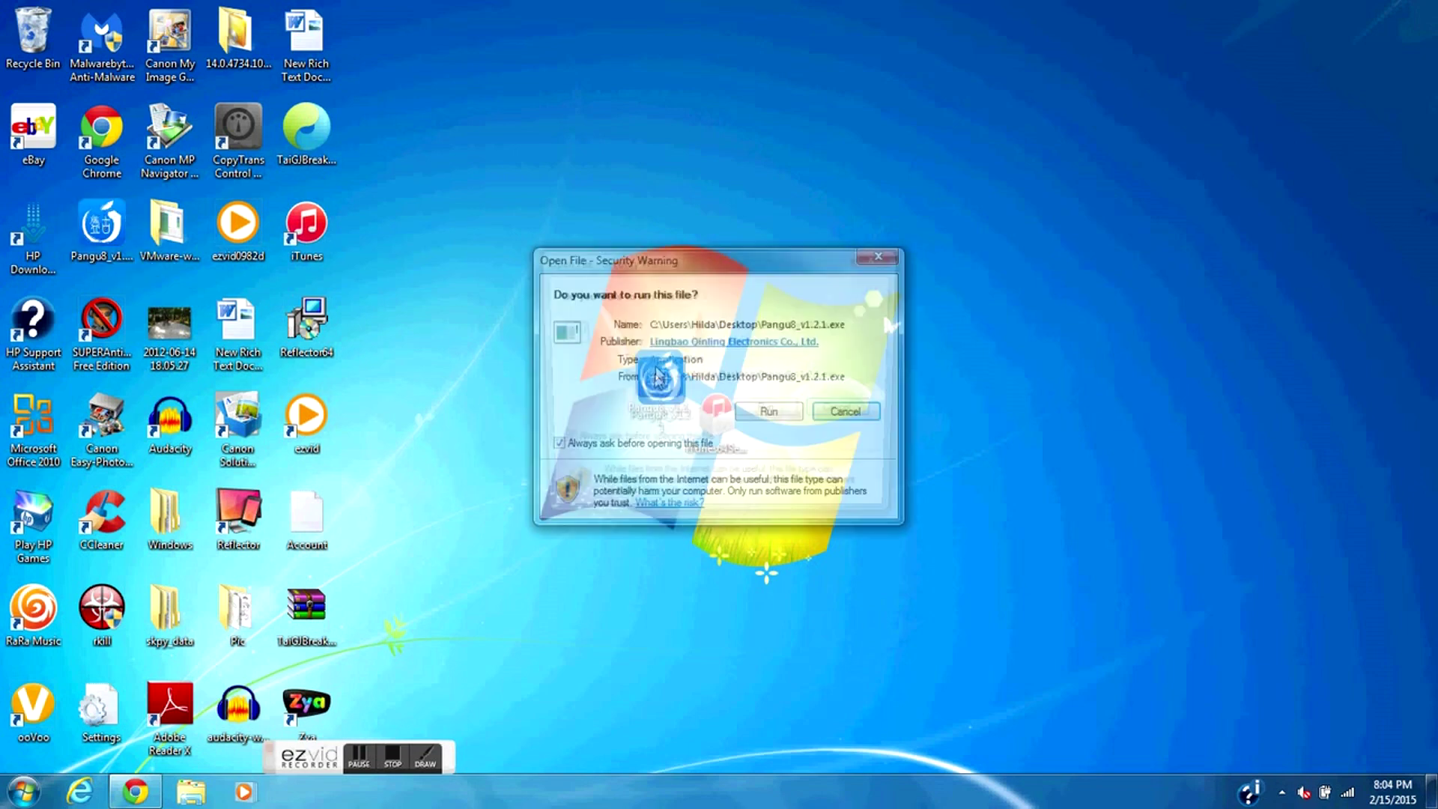
click(768, 414)
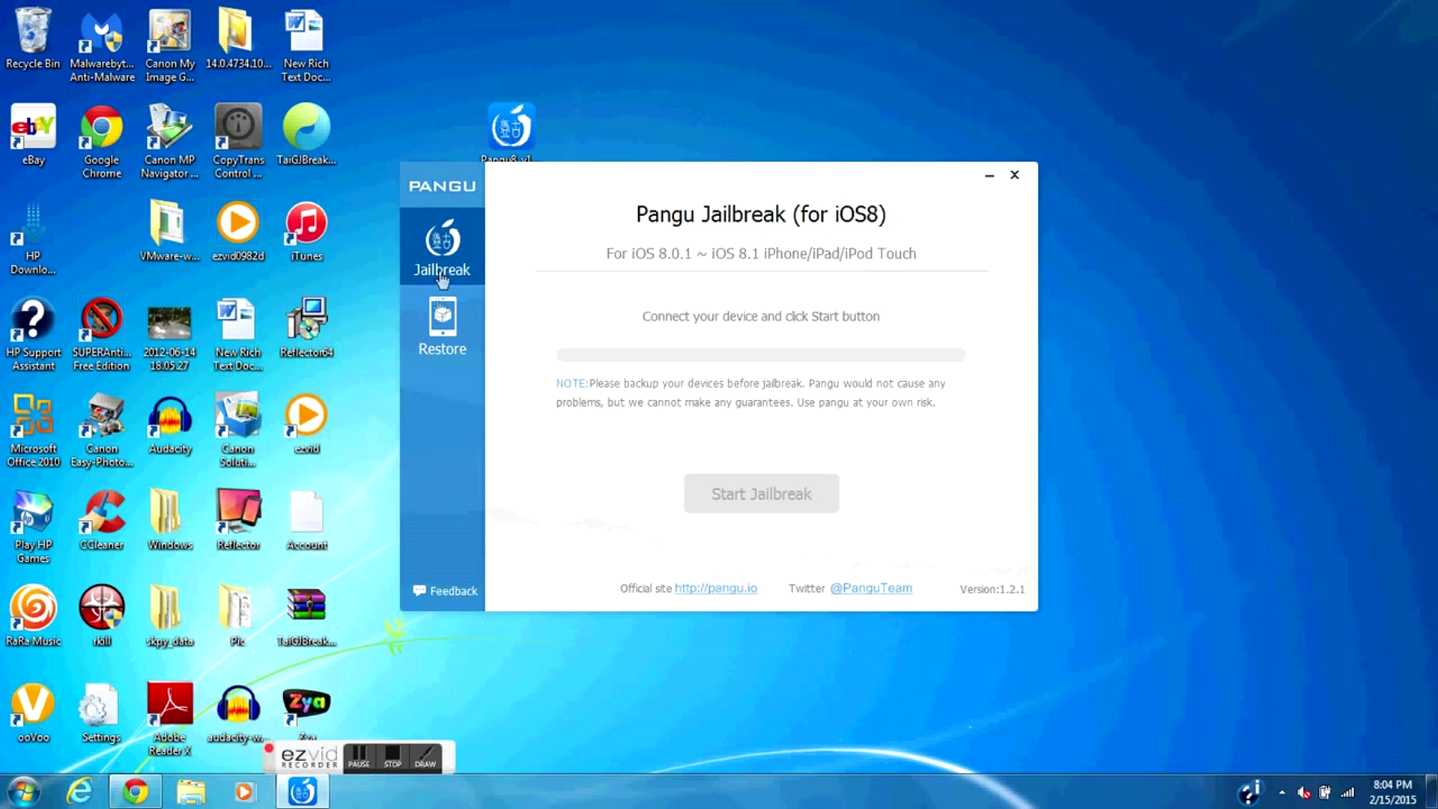
click(440, 330)
click(448, 242)
click(1015, 176)
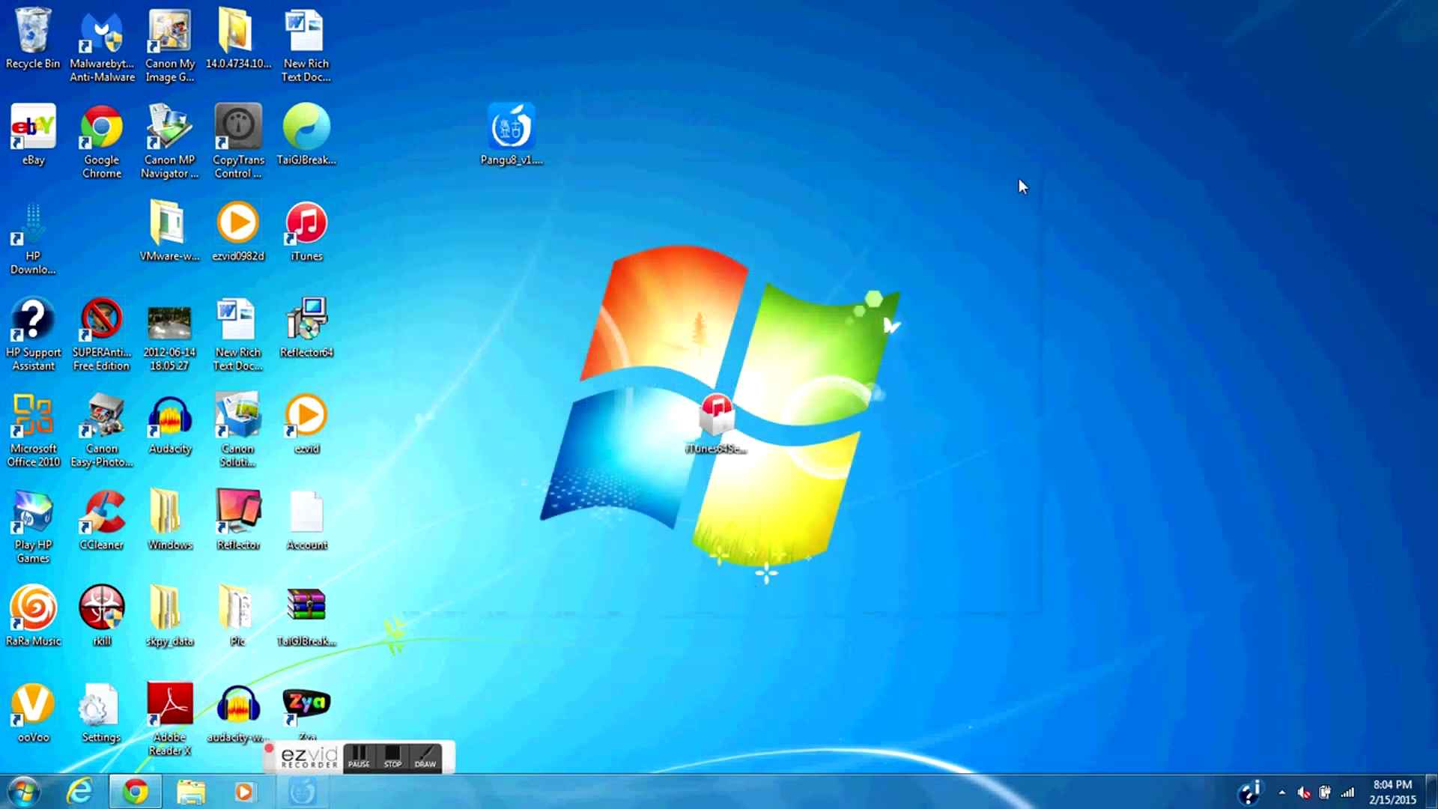